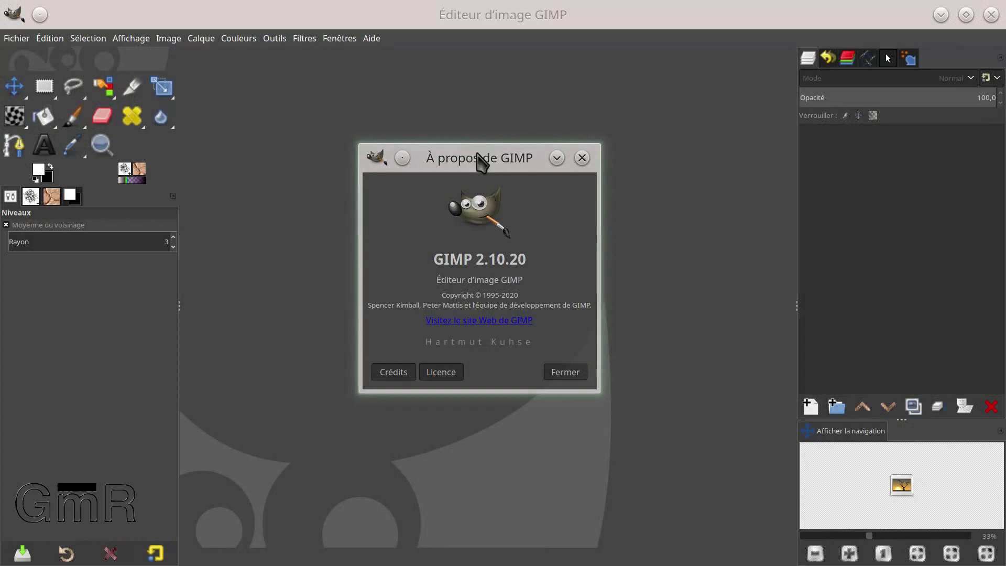
- Close the About GIMP dialog to leave the empty GIMP editor
left_click(573, 372)
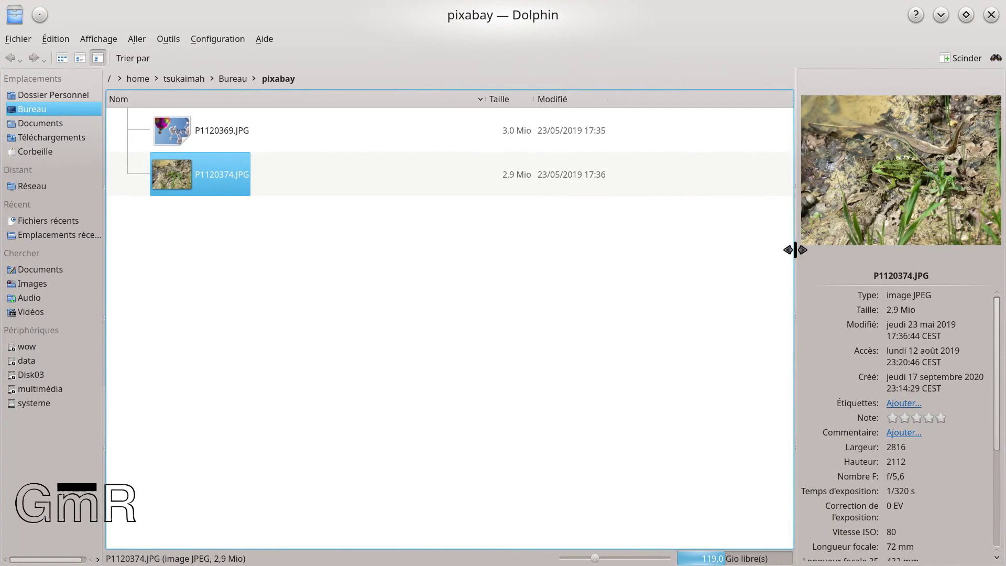
- Review P1120374.JPG's metadata in Dolphin's info panel, then drag the photo into GIMP
left_click_drag(795, 250, 689, 252)
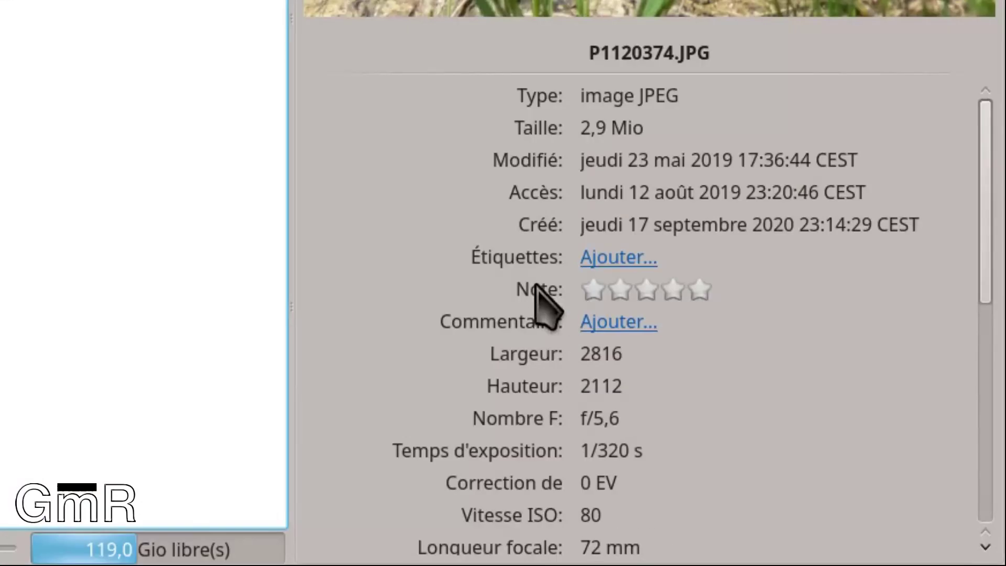
scroll(535, 285, "down", 3)
scroll(588, 325, "down", 1)
scroll(644, 359, "down", 3)
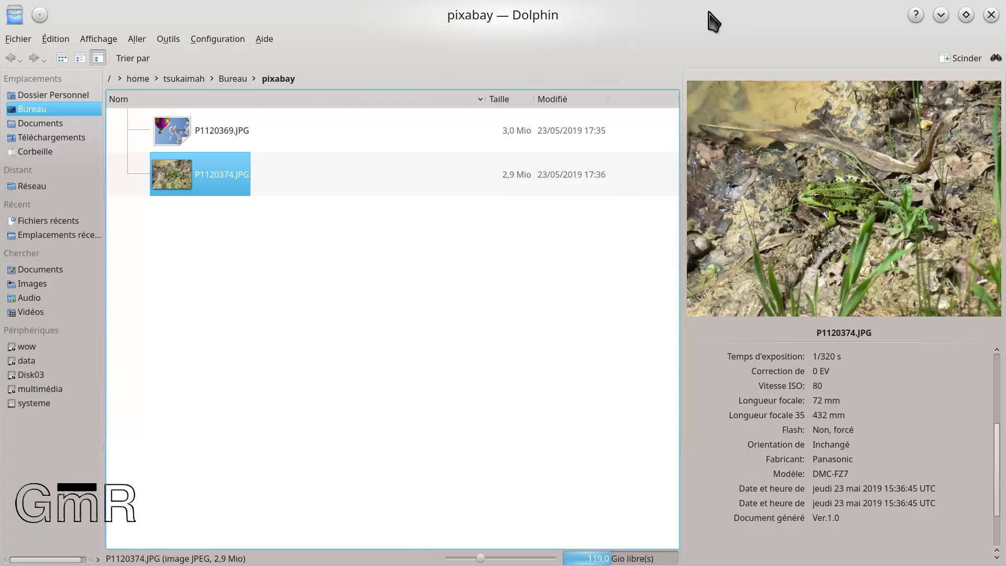
left_click_drag(714, 18, 785, 209)
left_click_drag(619, 373, 367, 202)
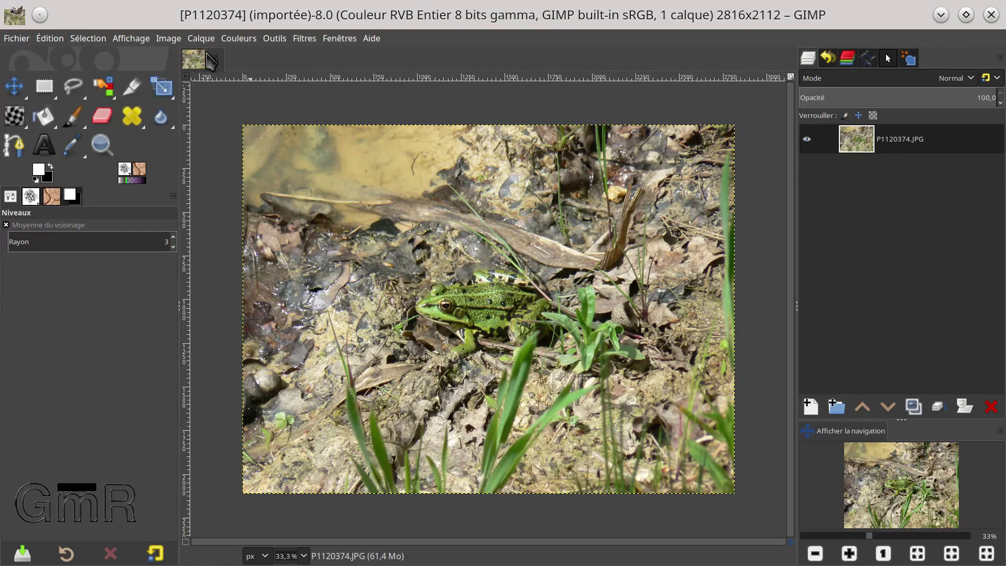
- Convert the frog photo's precision from 8-bit to 32-bit integer
left_click(169, 39)
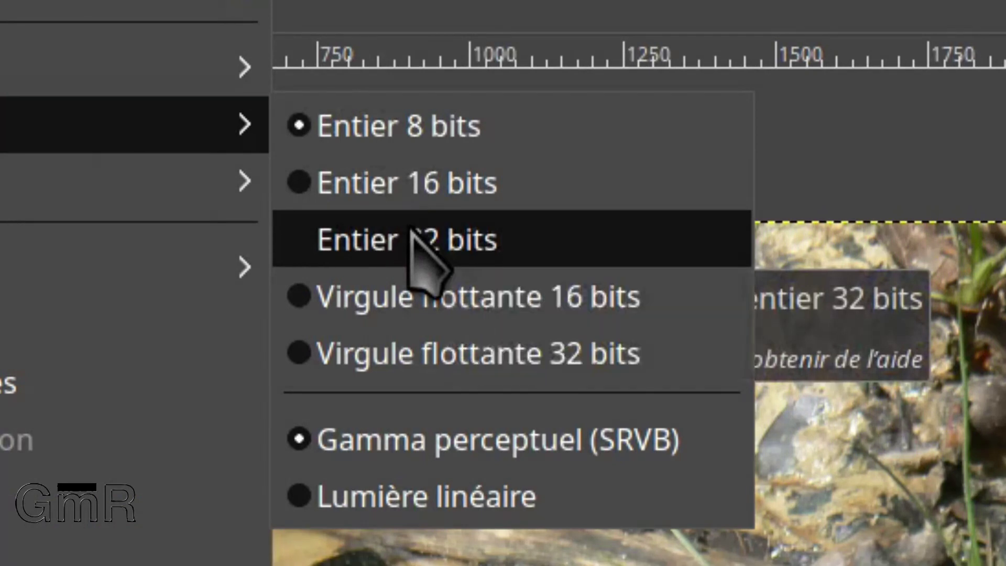
left_click(412, 230)
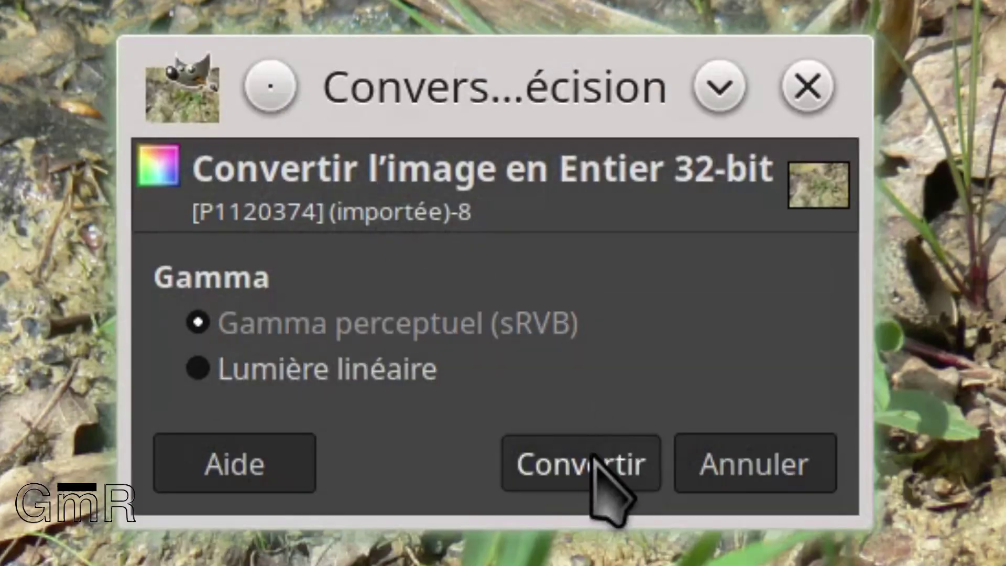
left_click(592, 455)
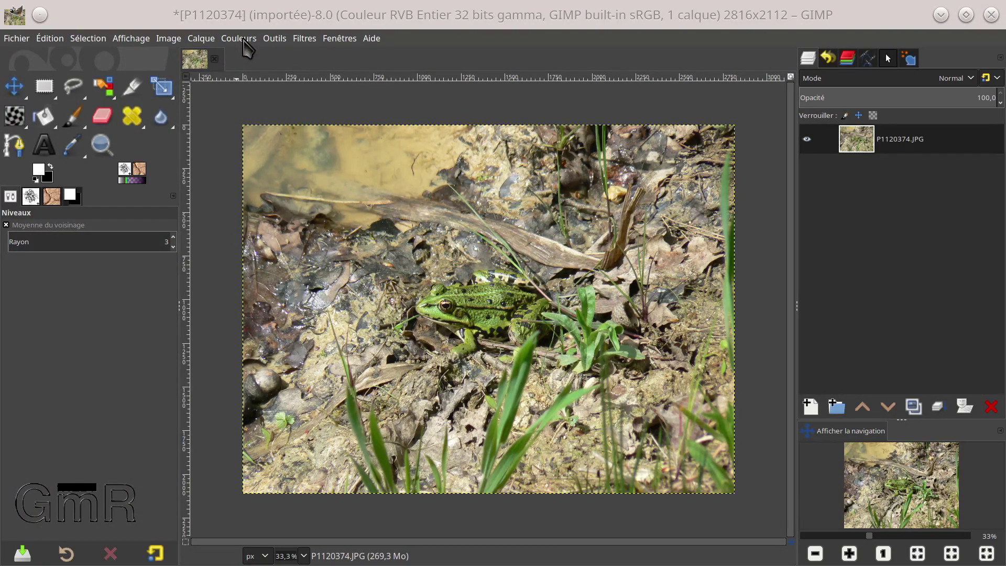
left_click(242, 39)
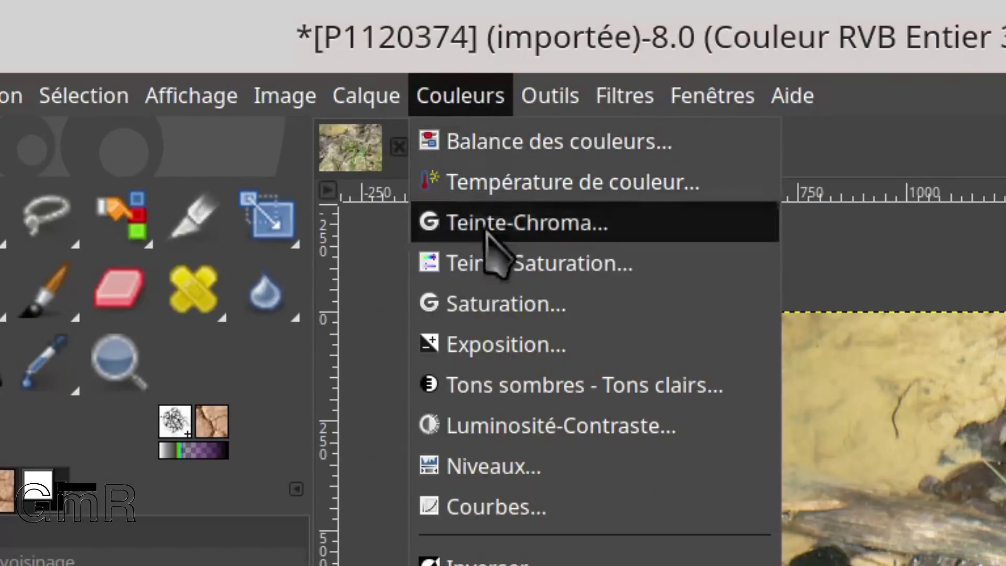
- Apply automatic input levels to the frog photo in the Levels adjustment
left_click(521, 466)
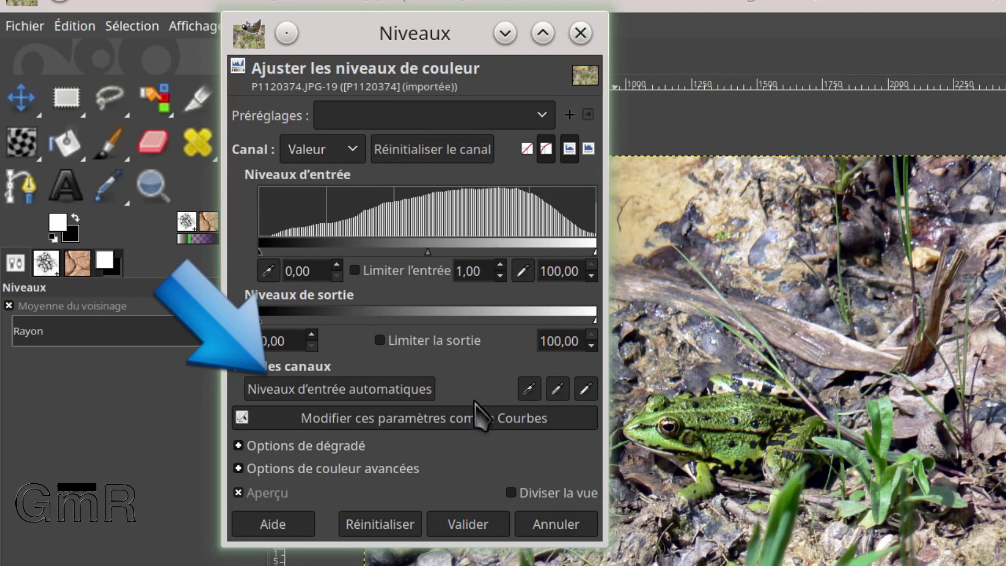
left_click(462, 516)
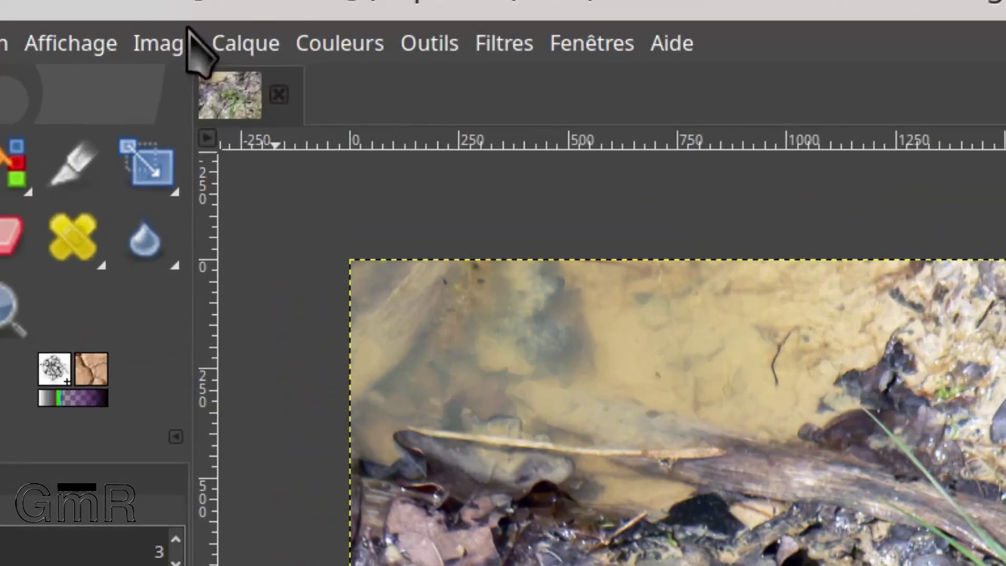
- Scale the photo to 5632×4224 pixels at 300 ppi, keeping LoHalo interpolation
left_click(168, 38)
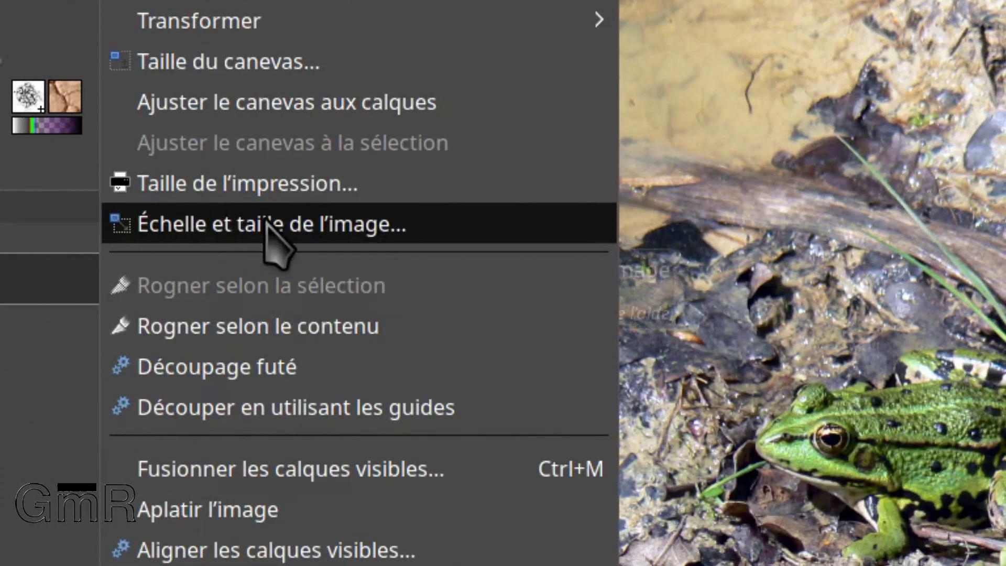
left_click(269, 233)
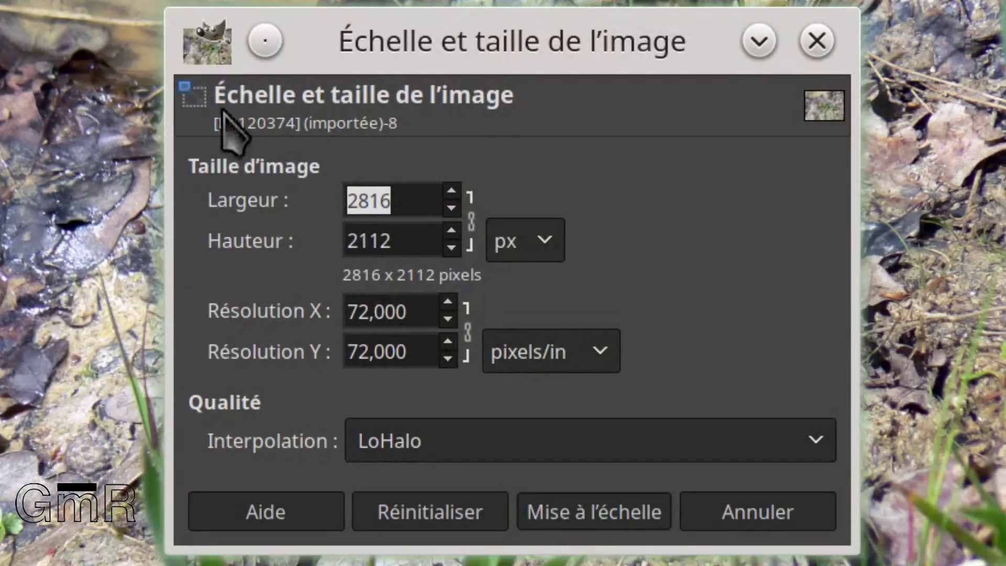
left_click(424, 309)
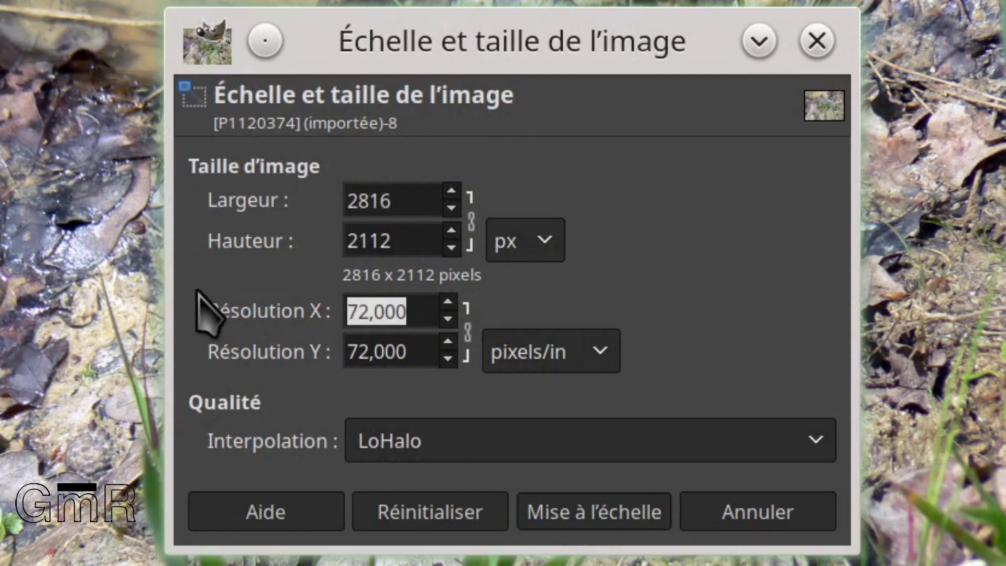
type("3")
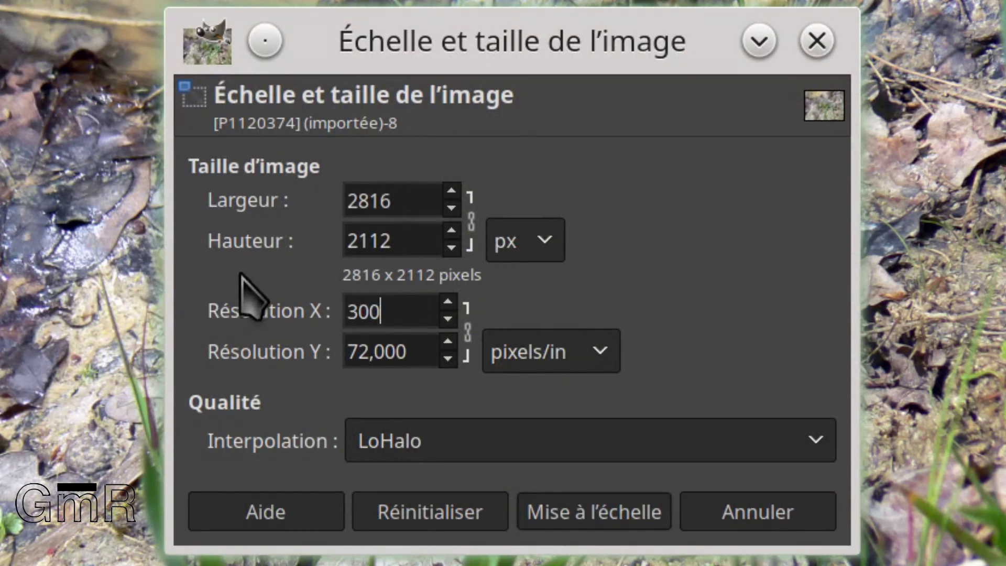
left_click(425, 356)
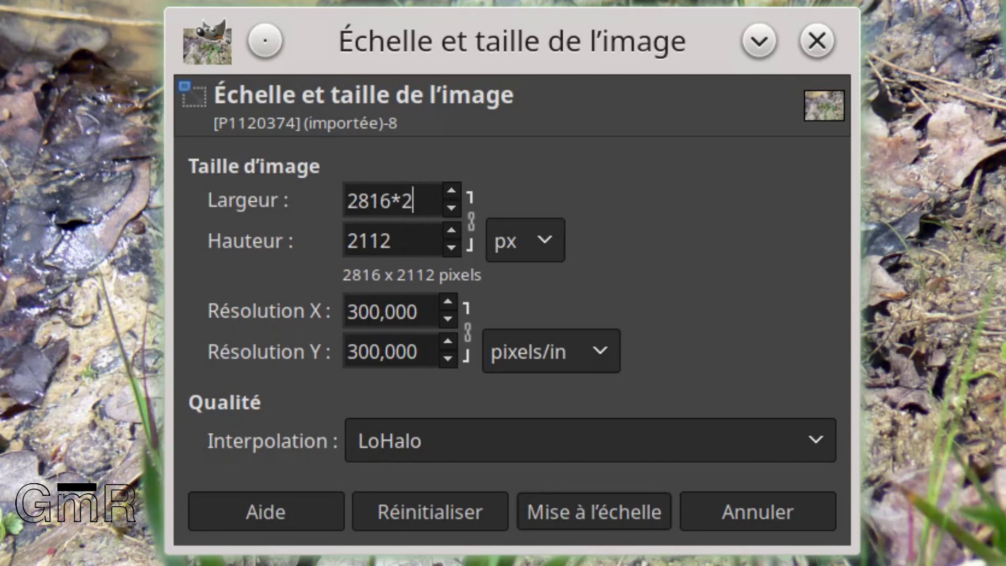
left_click(419, 245)
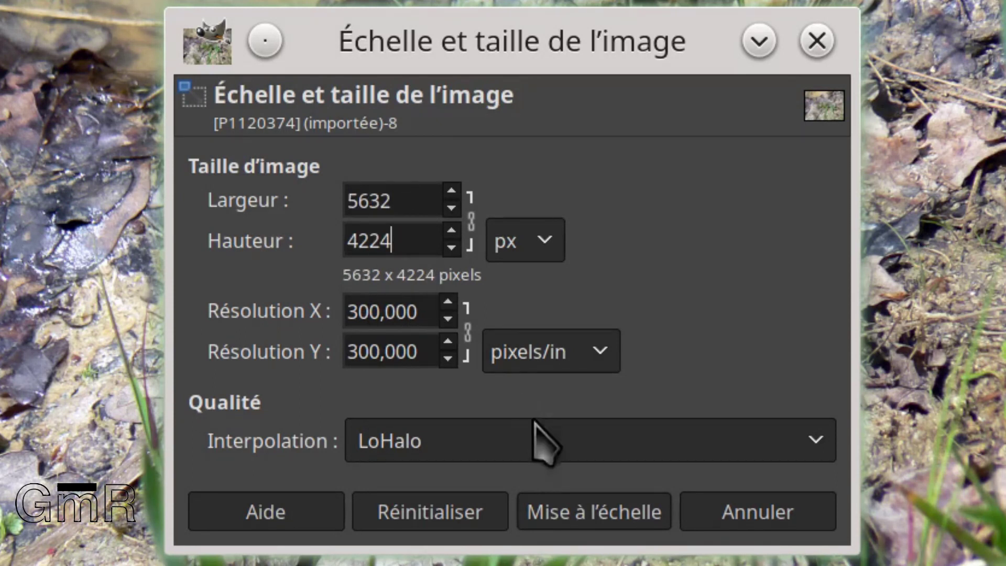
left_click(451, 440)
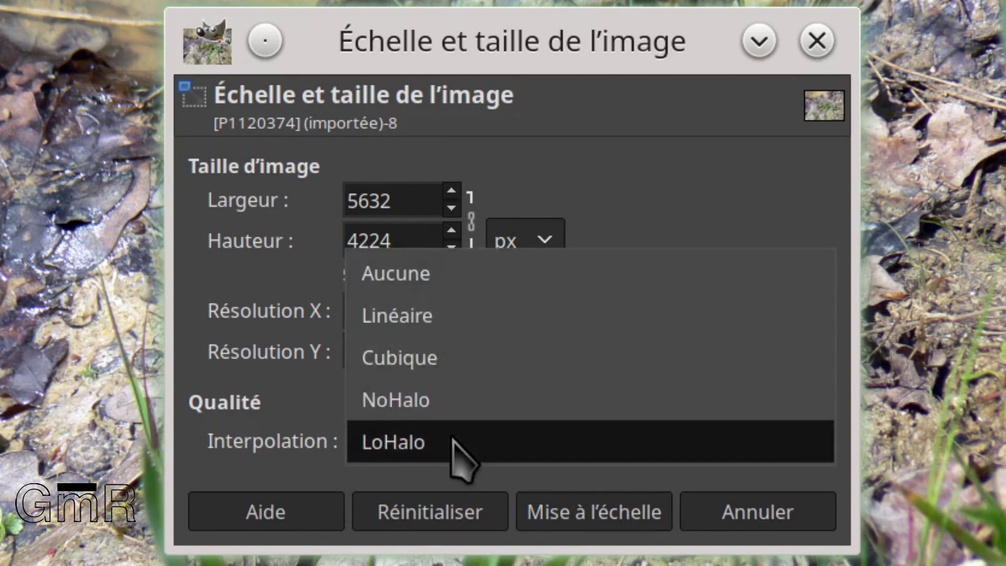
left_click(452, 439)
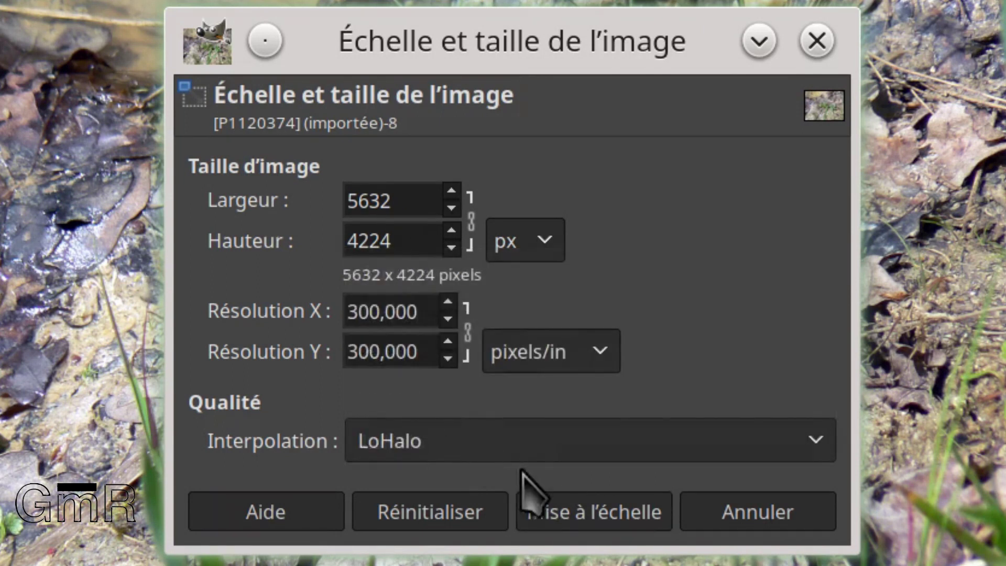
left_click(577, 505)
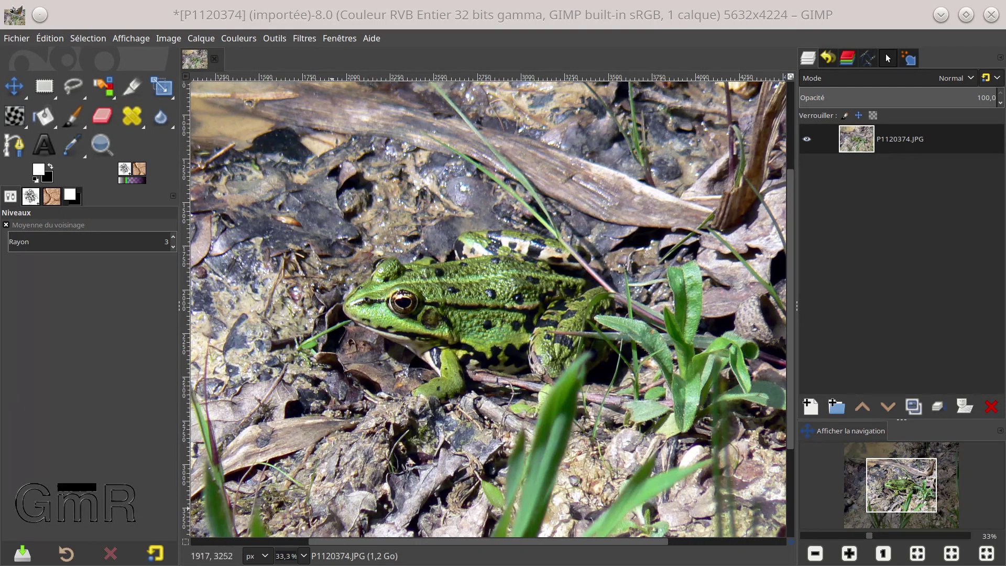
- Zoom in close on the frog's eye to inspect the upscaled detail
left_click(305, 554)
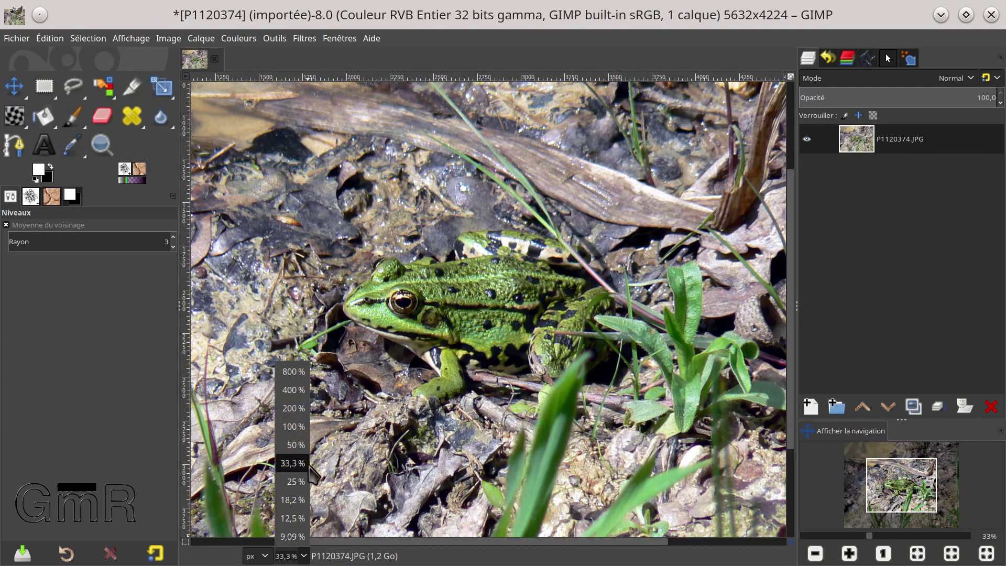
left_click(293, 426)
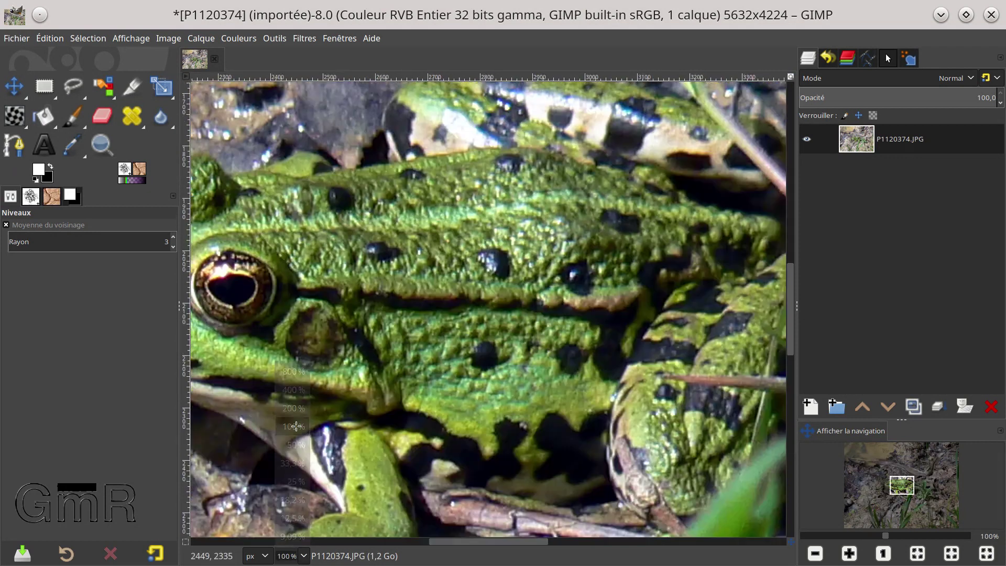
left_click_drag(322, 224, 466, 230)
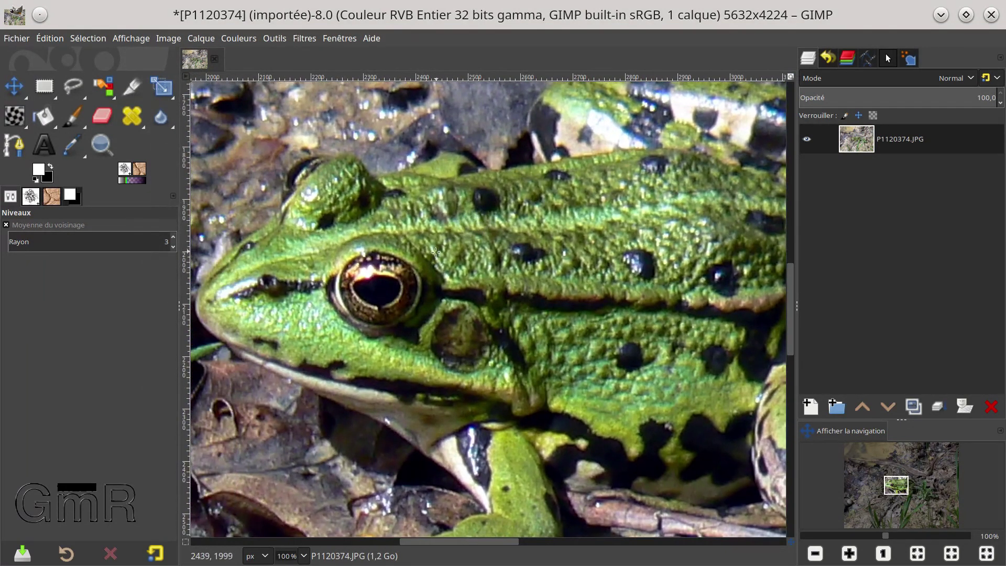
scroll(377, 283, "up", 2)
scroll(376, 283, "up", 2)
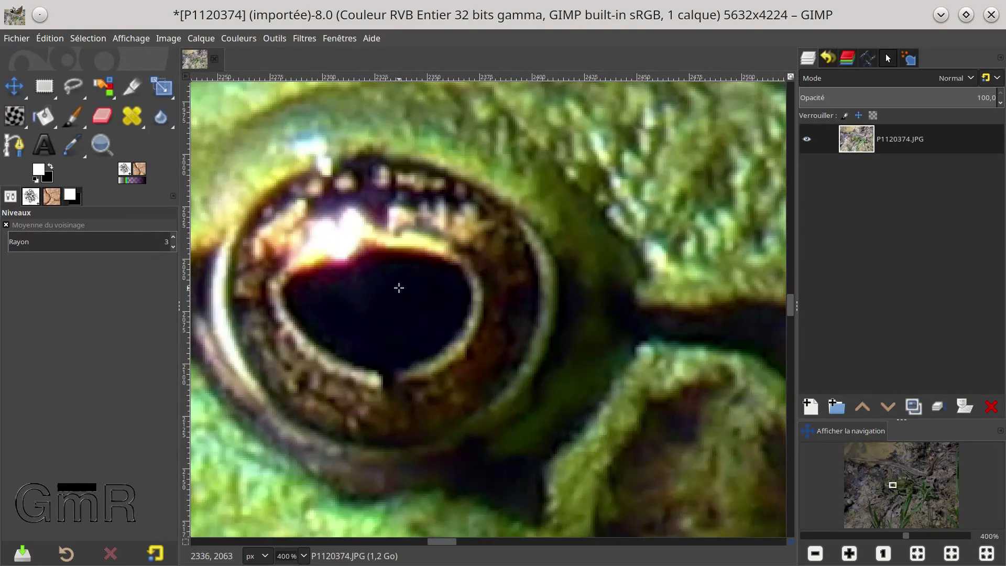
scroll(398, 288, "down", 1)
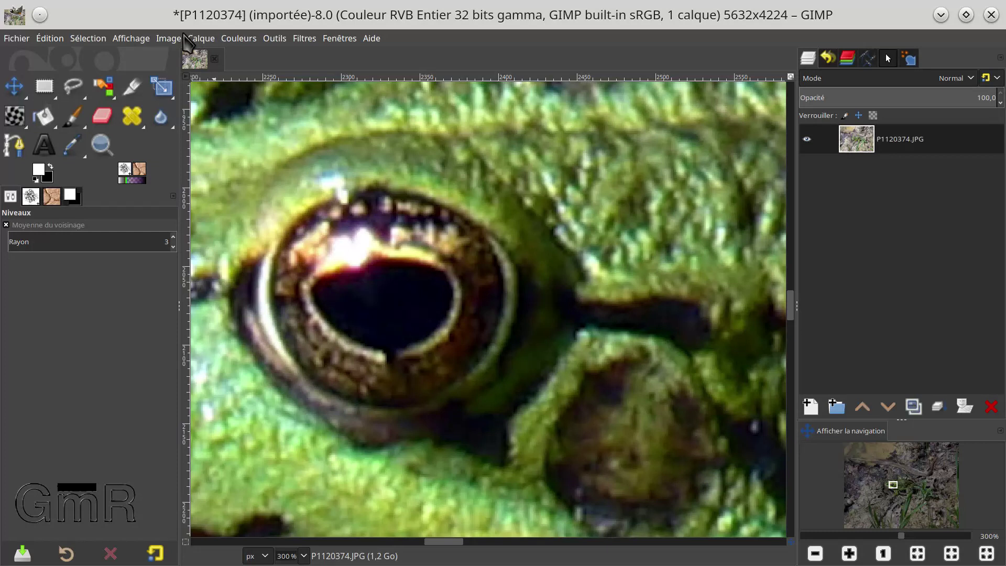
left_click(167, 38)
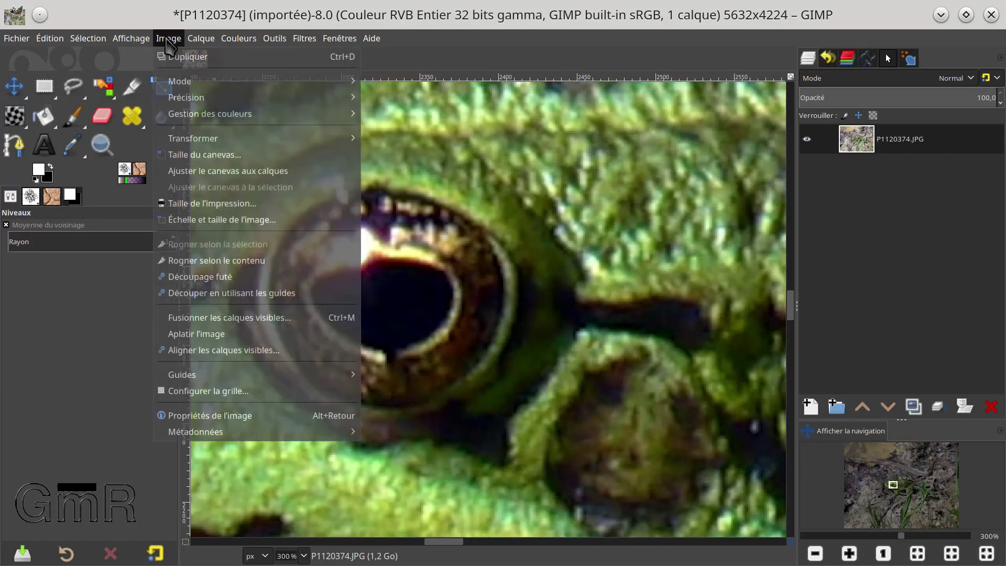
- Confirm in Image Properties the 300 × 300 ppi resolution and 32-bit integer precision
left_click(195, 419)
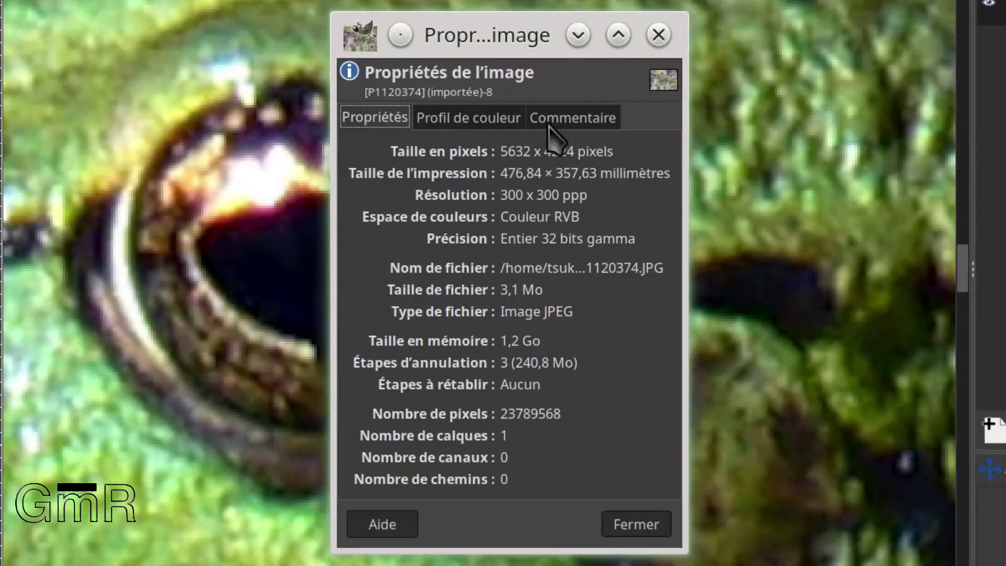
left_click_drag(500, 195, 601, 194)
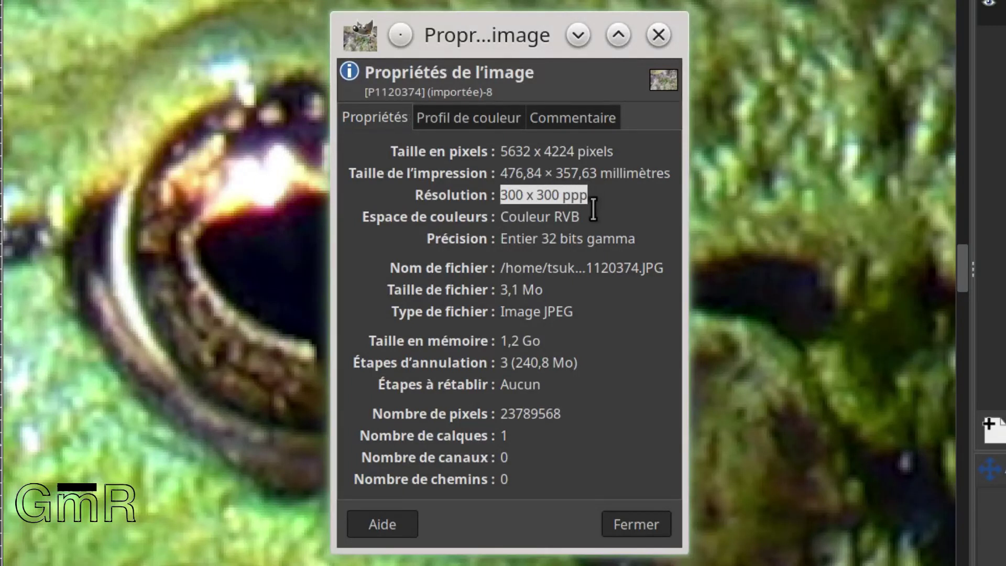
left_click(640, 530)
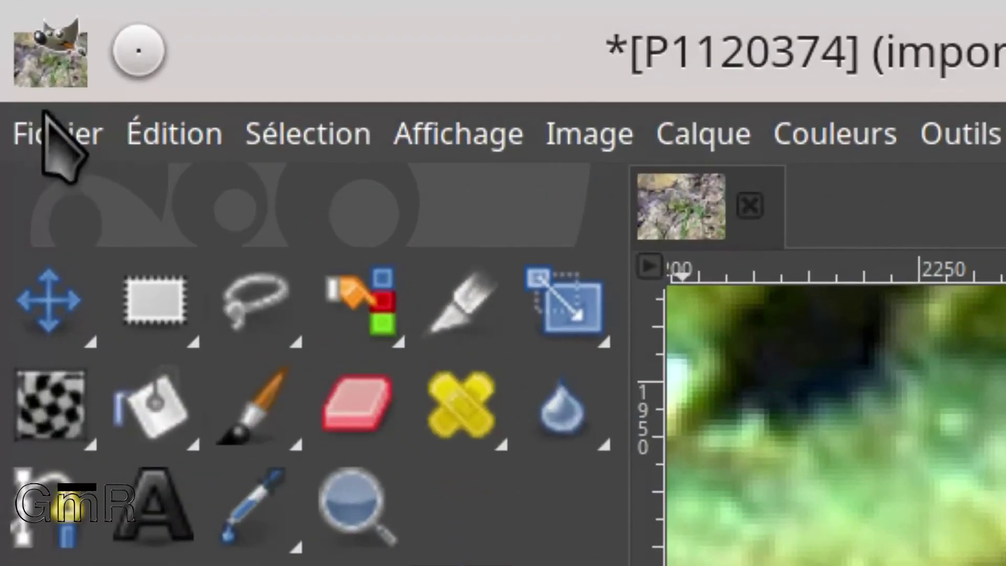
- Export the image as GP1120374.JPG into the pixabay folder
left_click(11, 41)
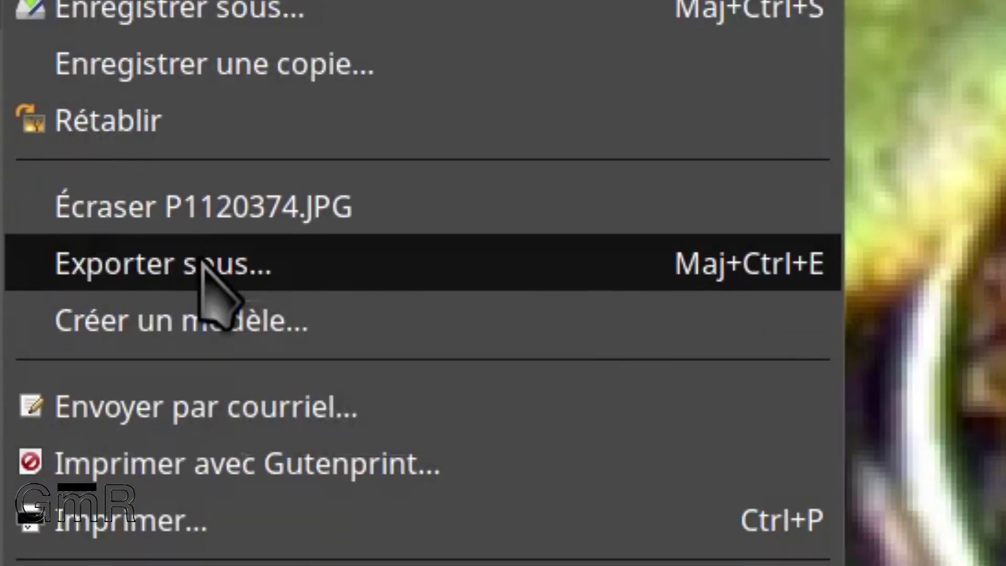
left_click(202, 260)
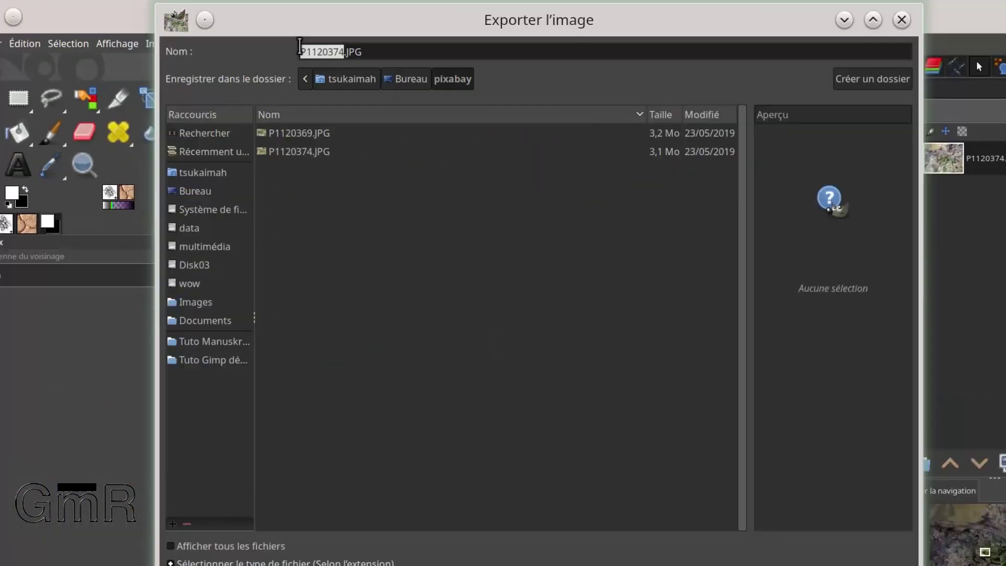
left_click(292, 46)
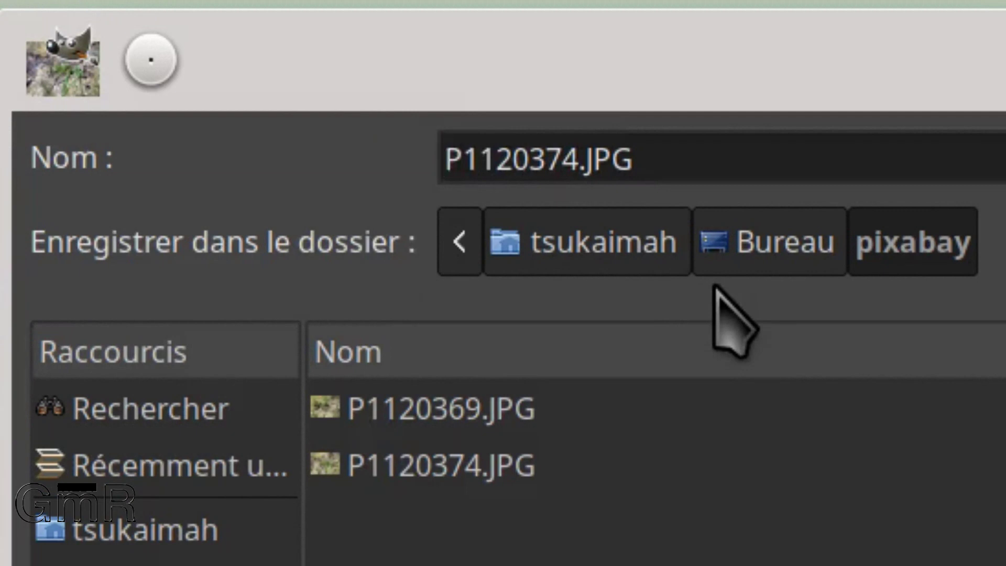
type("G")
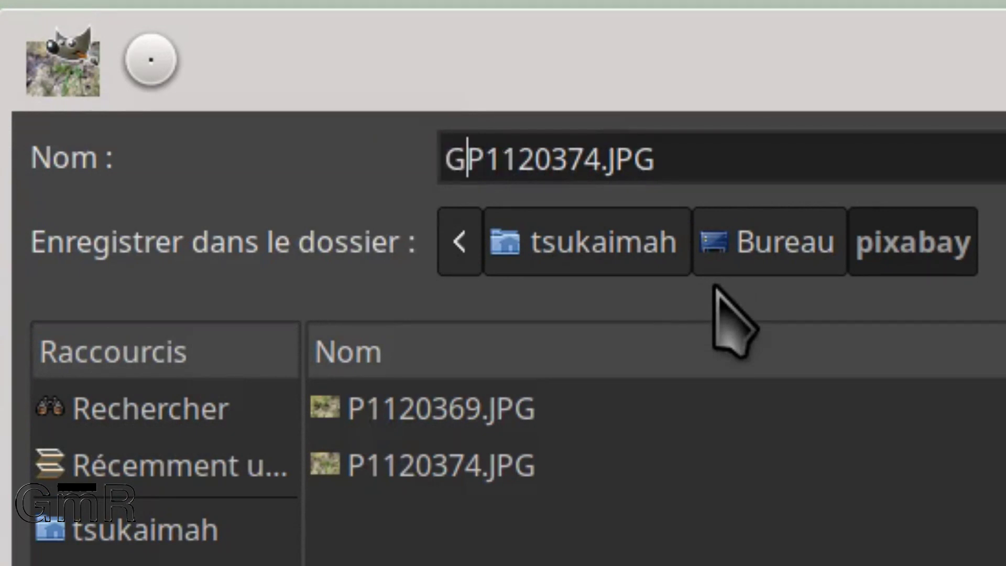
left_click(687, 160)
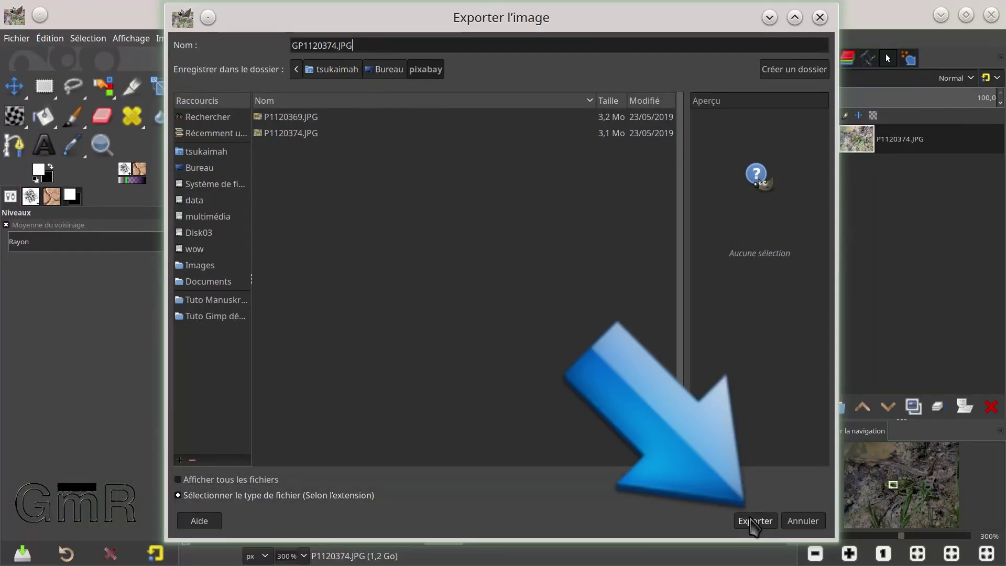
left_click(753, 522)
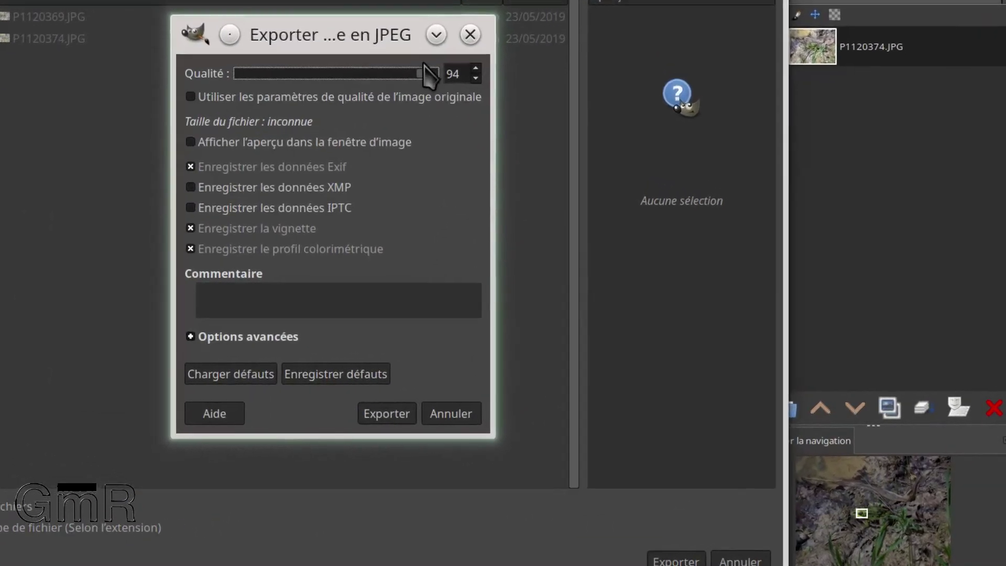
- Export the JPEG at quality 100 with XMP, floating-point DCT and arithmetic coding
left_click_drag(422, 76, 478, 75)
left_click(190, 188)
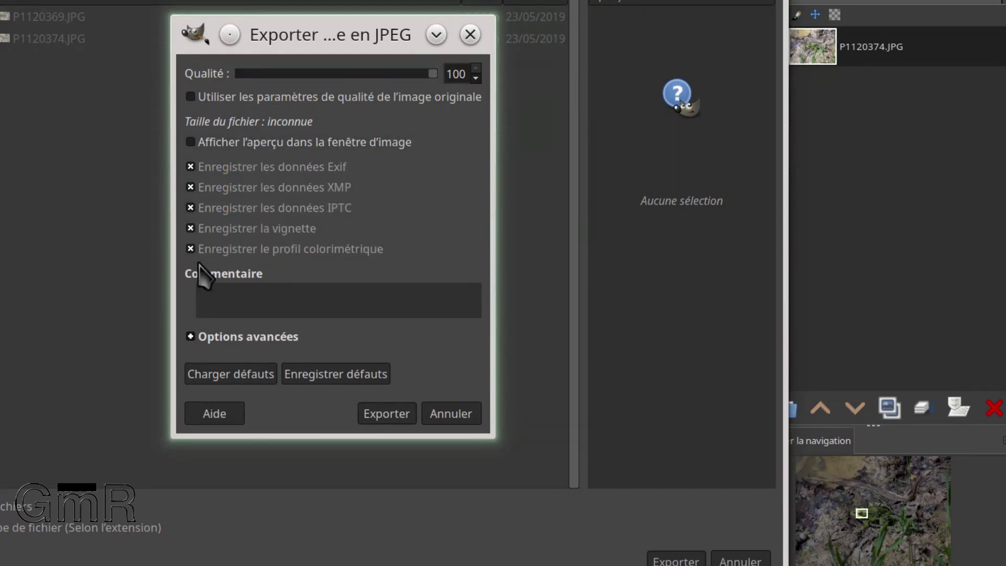
left_click(191, 338)
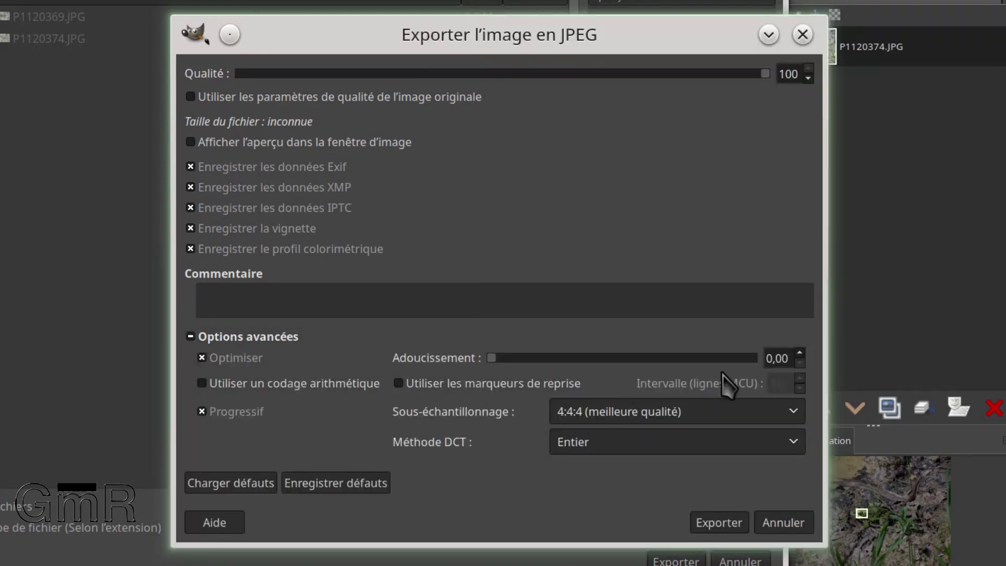
left_click(673, 447)
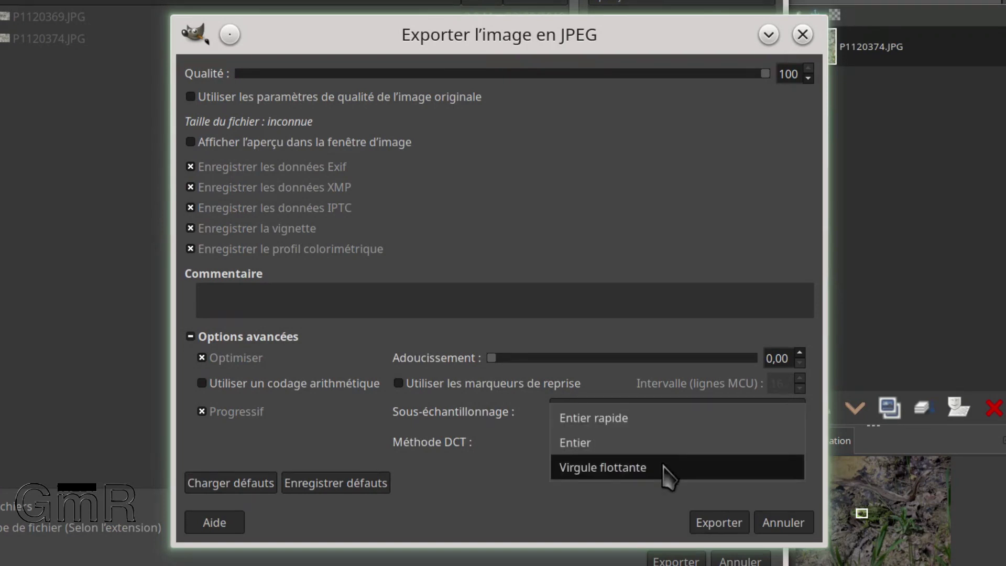
left_click(663, 465)
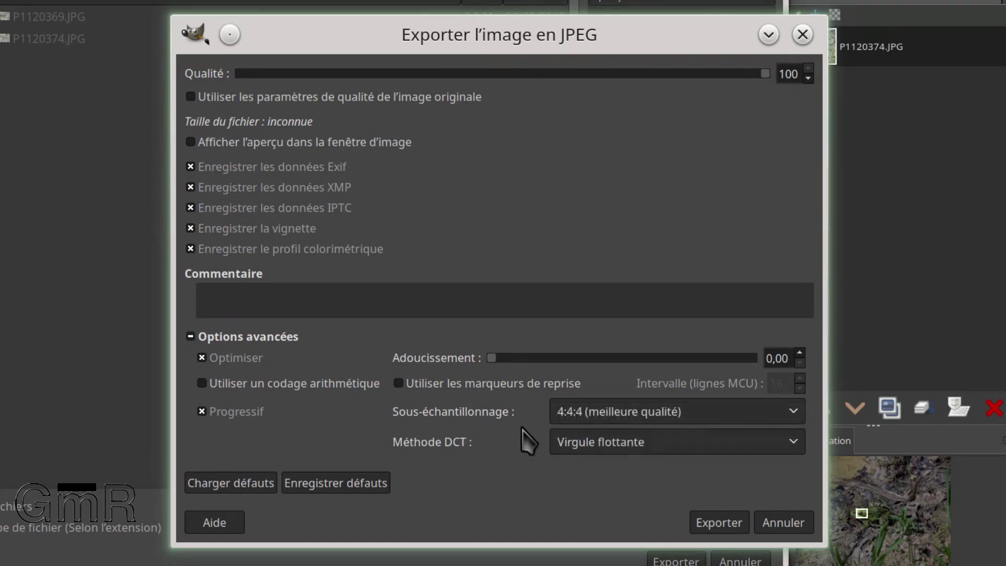
mouse_move(212, 385)
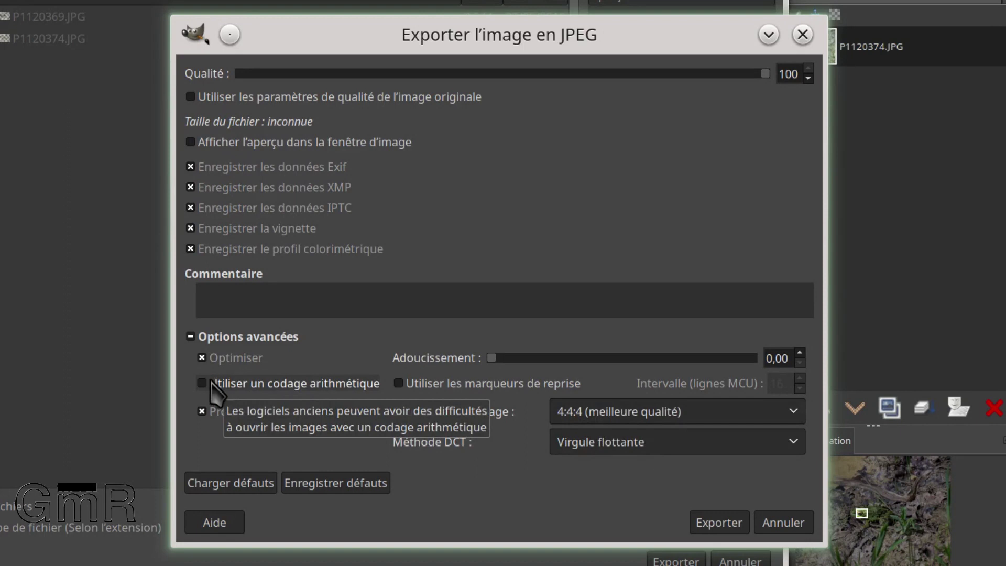
left_click(202, 383)
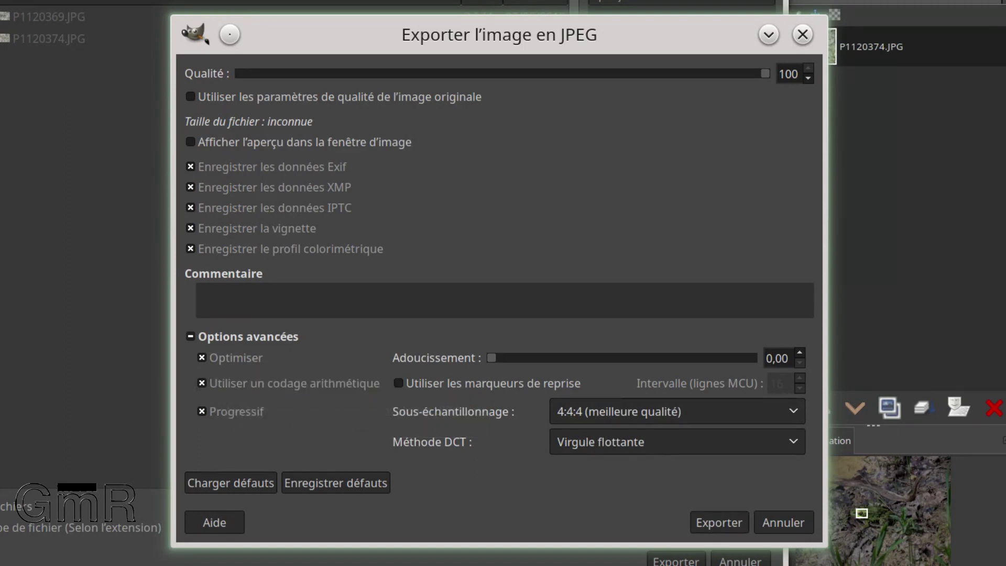
left_click(714, 523)
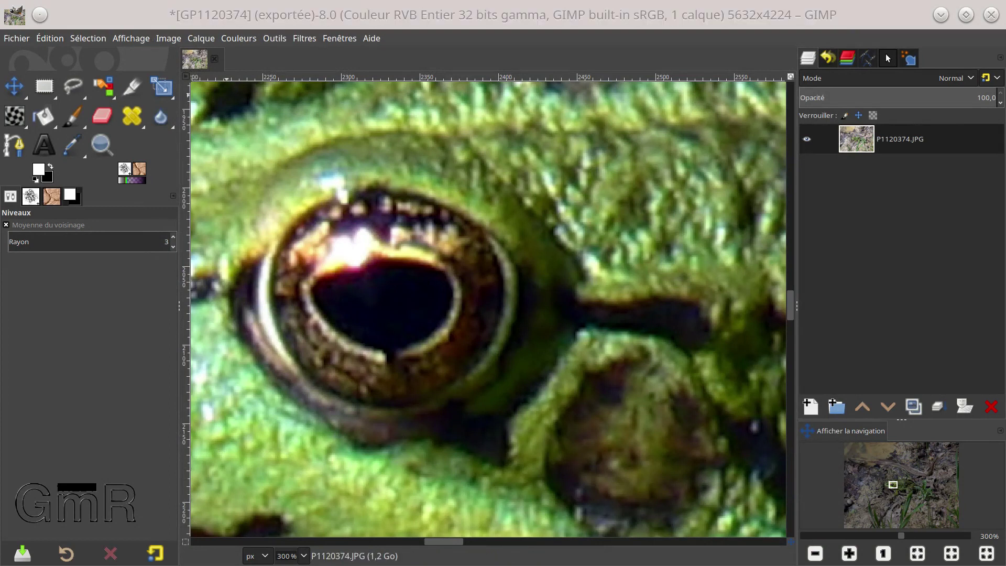
key("alt+Tab")
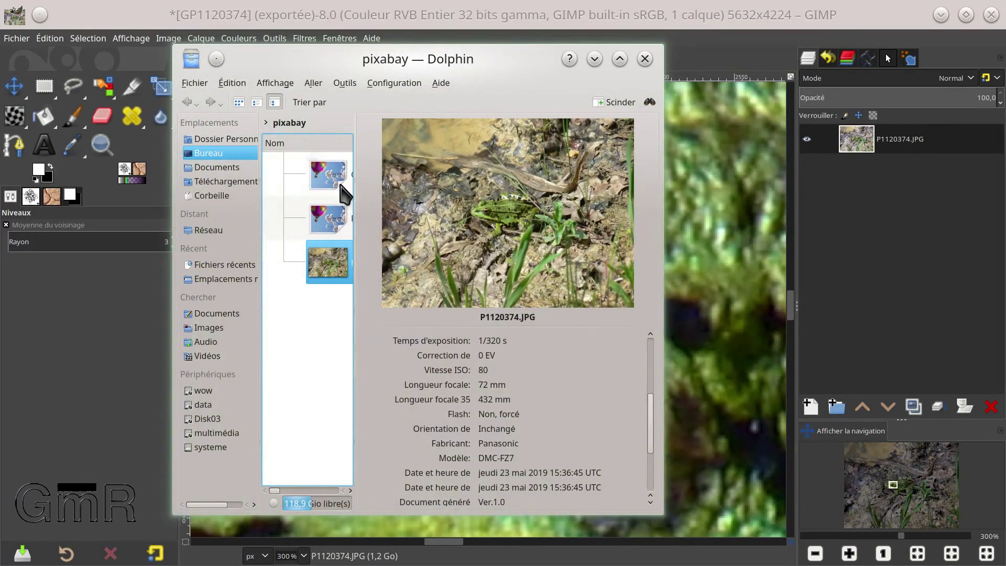
- Maximise Dolphin and check GP1120374.JPG is 16.6 MiB at 5632×4224
double_click(441, 60)
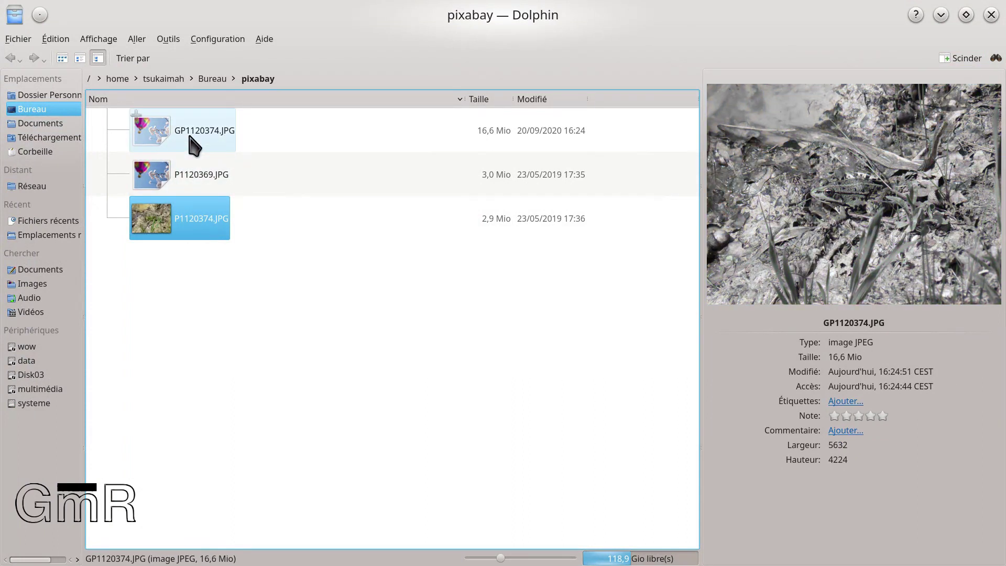
left_click(190, 136)
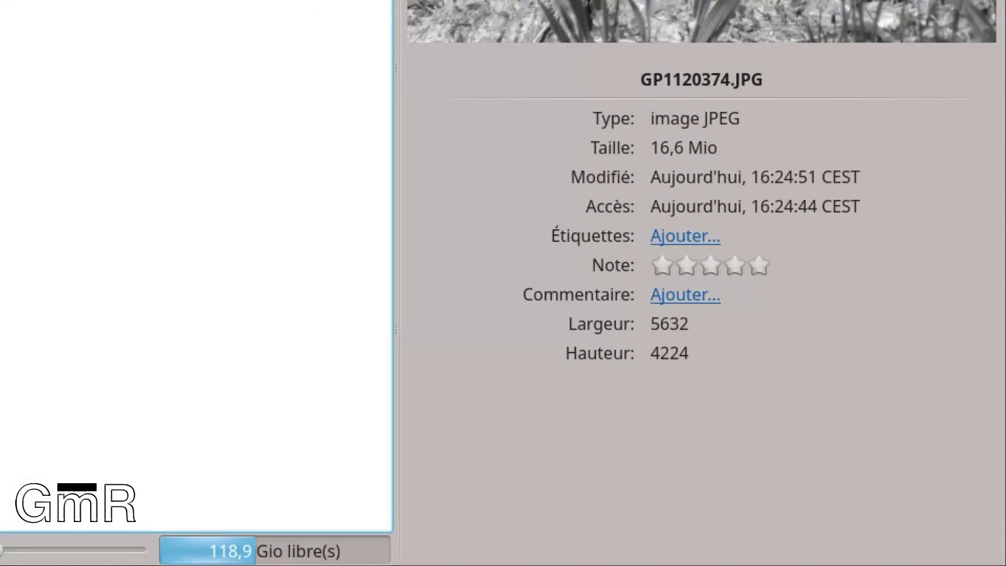